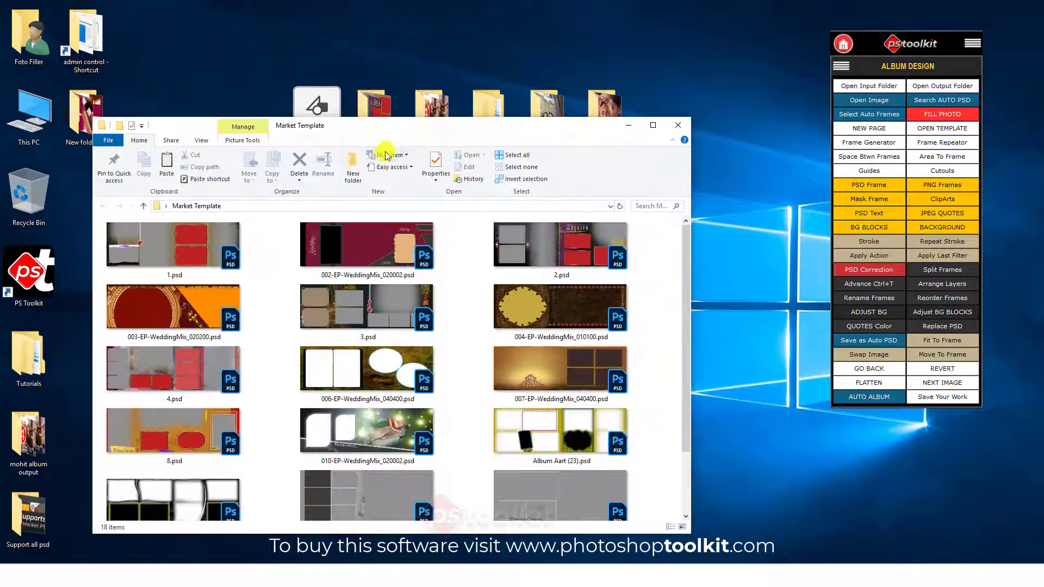
- Open 1.psd from the Market Template folder and select all six photo frame layers across the spread
{"action": "double_click", "coordinate": [174, 239]}
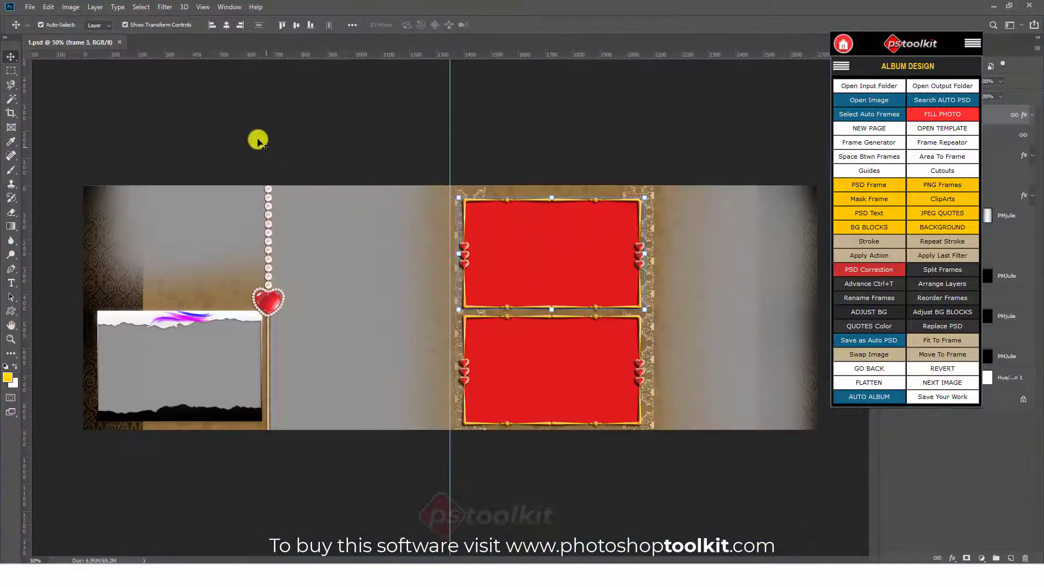
{"action": "left_click", "coordinate": [195, 220]}
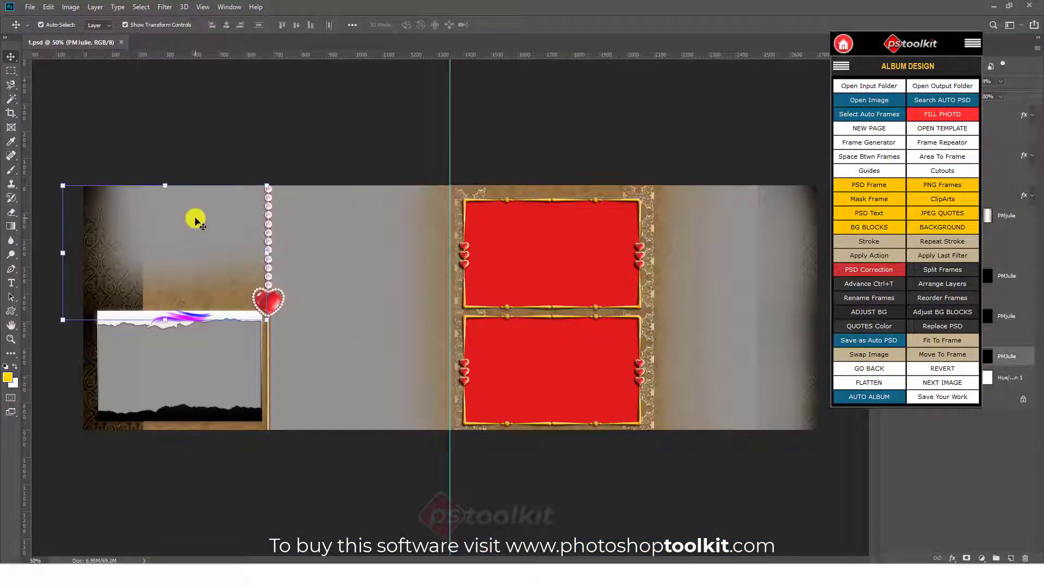
{"action": "left_click", "coordinate": [174, 354], "text": "shift"}
{"action": "left_click", "coordinate": [350, 306], "text": "shift"}
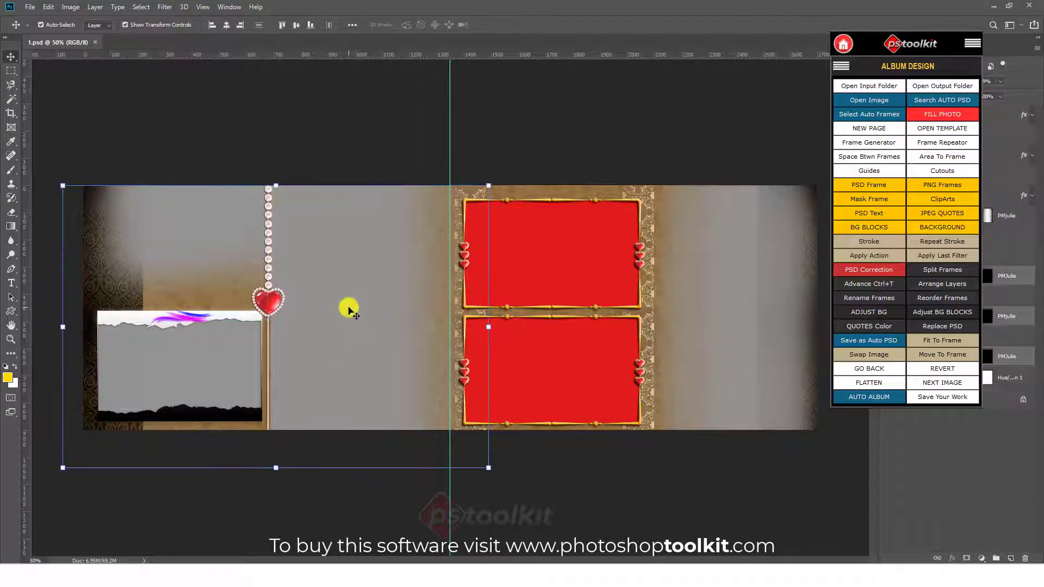
{"action": "left_click", "coordinate": [558, 251], "text": "shift"}
{"action": "left_click", "coordinate": [554, 373], "text": "shift"}
{"action": "left_click", "coordinate": [745, 302], "text": "shift"}
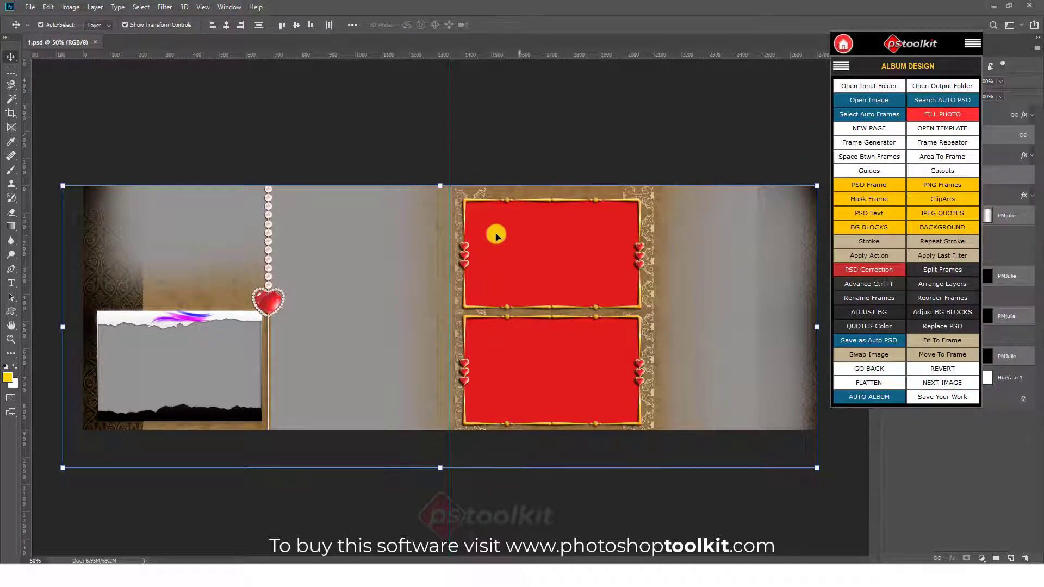
- Fill the selected frames with IMG0020, IMG0021, IMG0025, IMG0026, IMG0037 and IMG0045 from the Wedding folder
{"action": "left_click", "coordinate": [942, 116]}
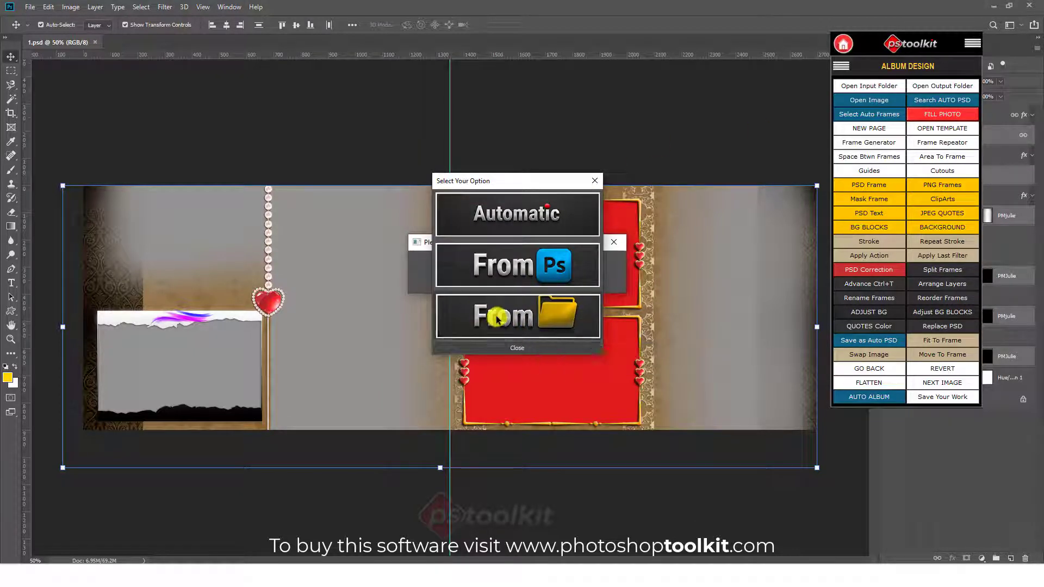
{"action": "left_click", "coordinate": [498, 320]}
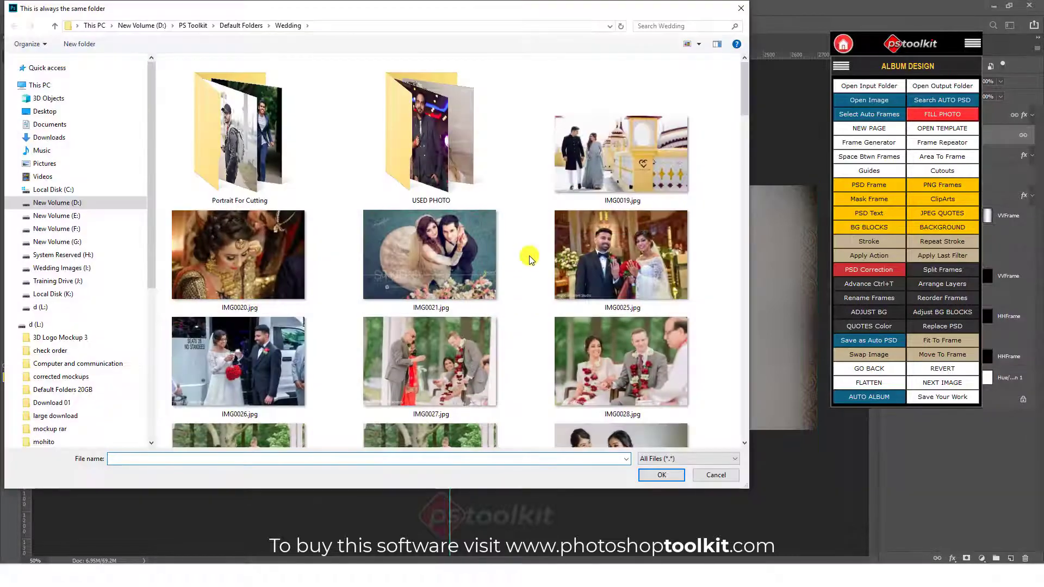
{"action": "left_click", "coordinate": [239, 361], "text": "shift"}
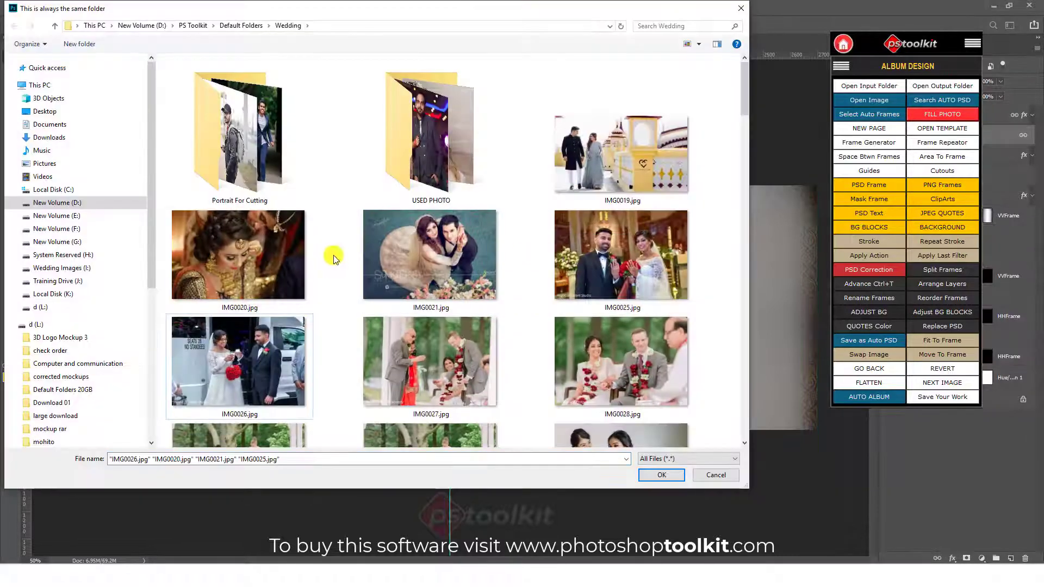
{"action": "left_click", "coordinate": [246, 249]}
{"action": "left_click", "coordinate": [377, 247], "text": "ctrl"}
{"action": "left_click", "coordinate": [598, 250], "text": "ctrl"}
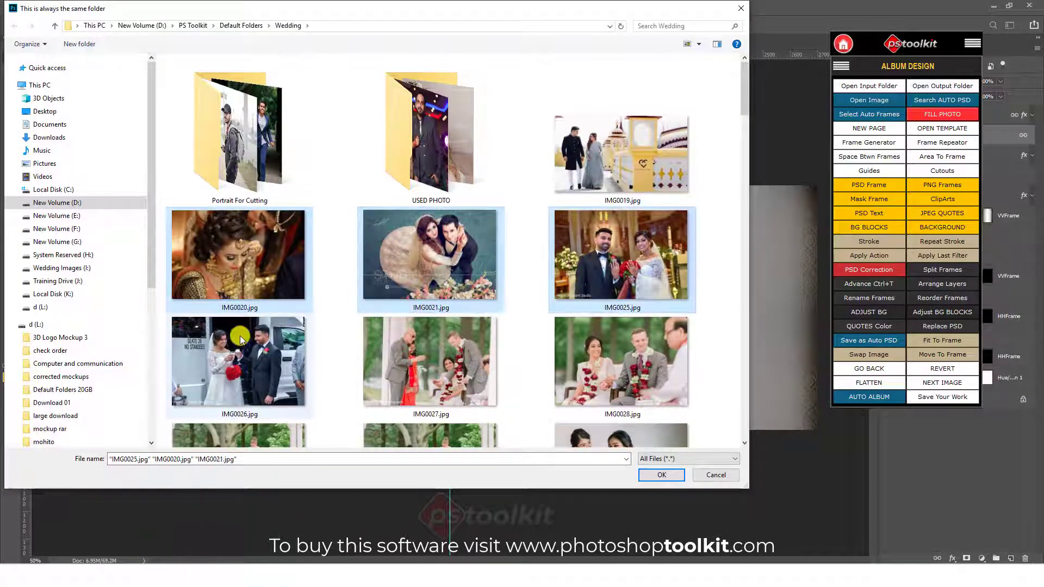
{"action": "left_click", "coordinate": [242, 339], "text": "ctrl"}
{"action": "scroll", "coordinate": [498, 308], "scroll_direction": "down", "scroll_amount": 10}
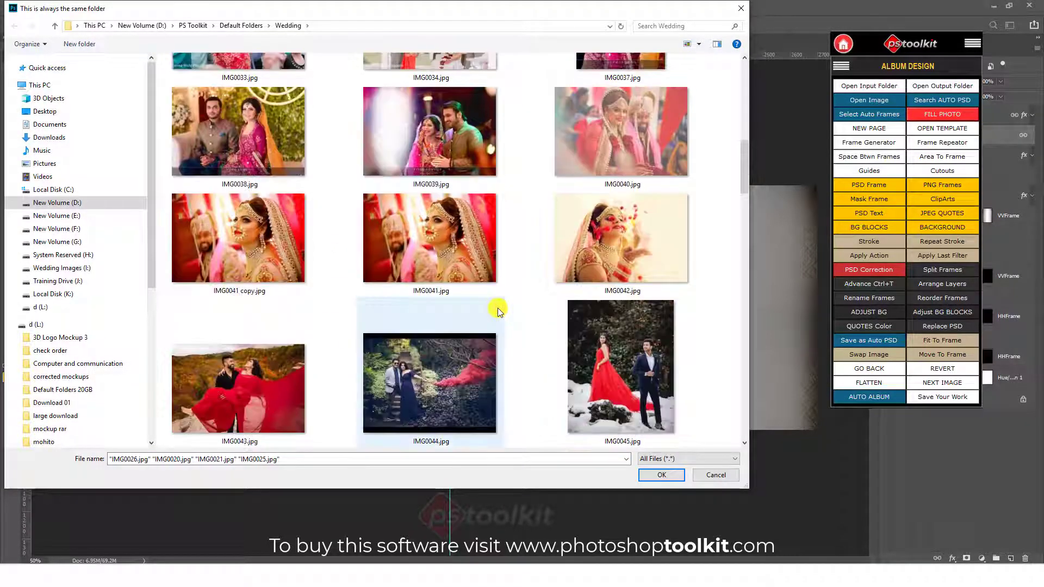
{"action": "scroll", "coordinate": [543, 288], "scroll_direction": "up", "scroll_amount": 3}
{"action": "left_click", "coordinate": [622, 239], "text": "ctrl"}
{"action": "scroll", "coordinate": [622, 239], "scroll_direction": "down", "scroll_amount": 5}
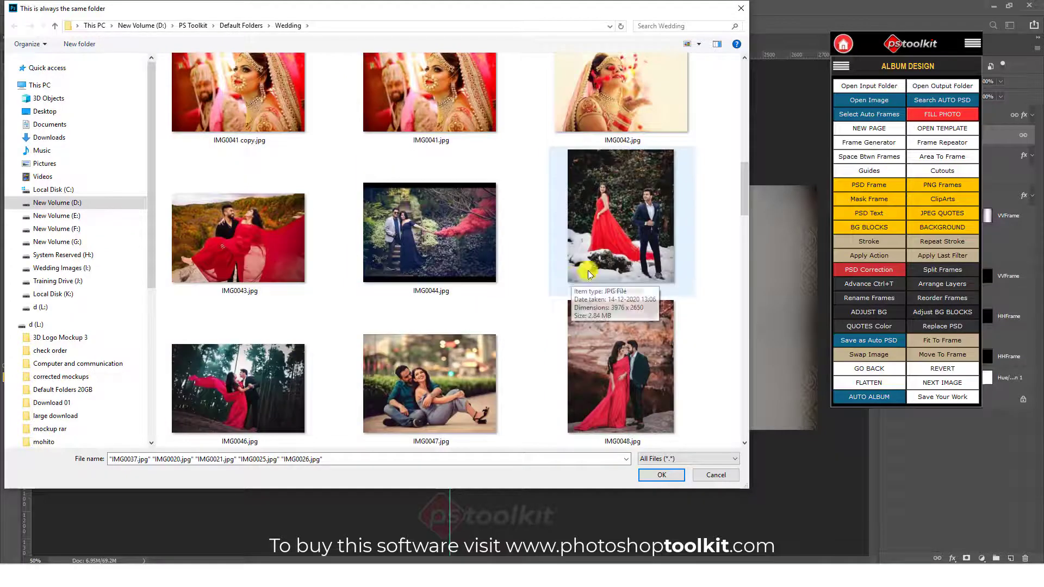
{"action": "left_click", "coordinate": [590, 274], "text": "ctrl"}
{"action": "left_click", "coordinate": [660, 474]}
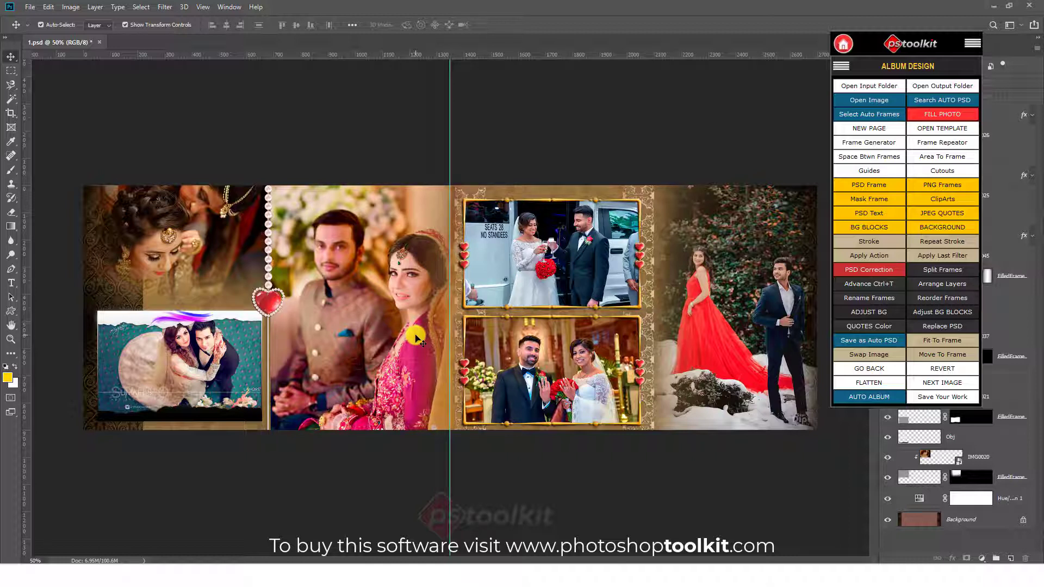
- Search automatically for a perfect PSD, open the floral-and-magenta 2v4h Frame Template by Ps Toolkit_0001.psd, and replace the current page with it automatically
{"action": "left_click", "coordinate": [952, 327]}
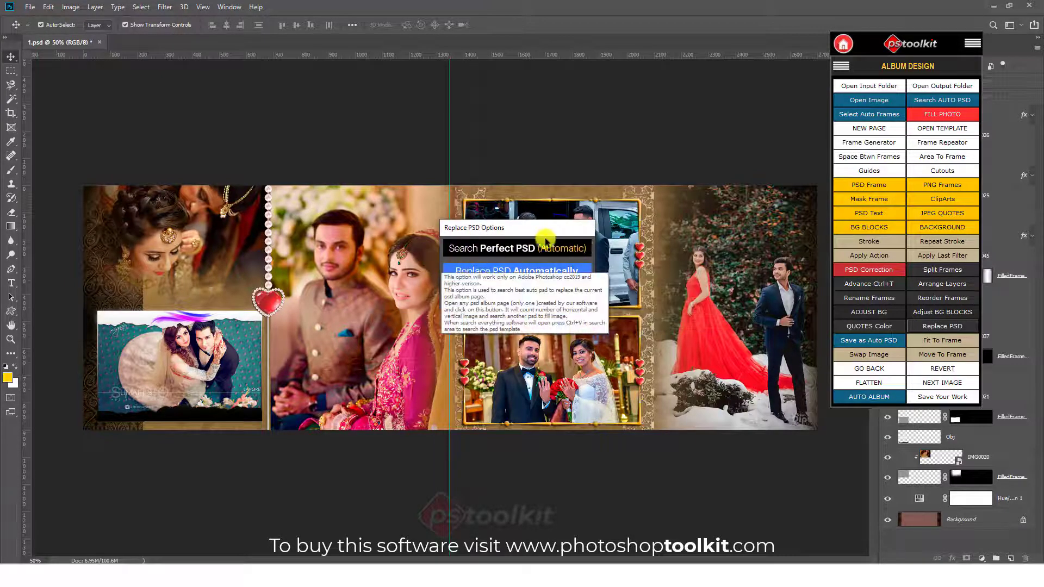
{"action": "left_click", "coordinate": [509, 249]}
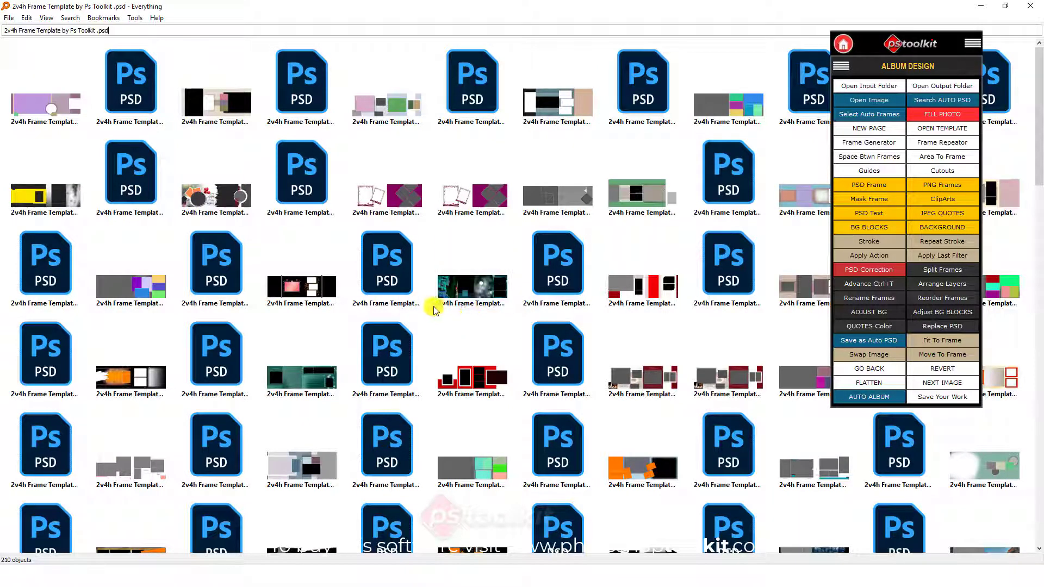
{"action": "double_click", "coordinate": [465, 203]}
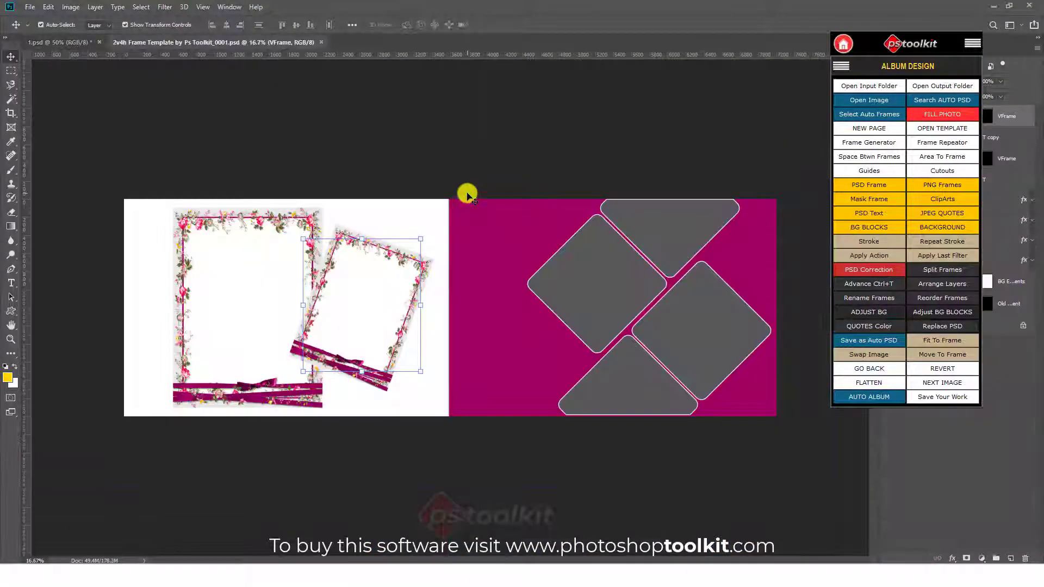
{"action": "left_click", "coordinate": [935, 328]}
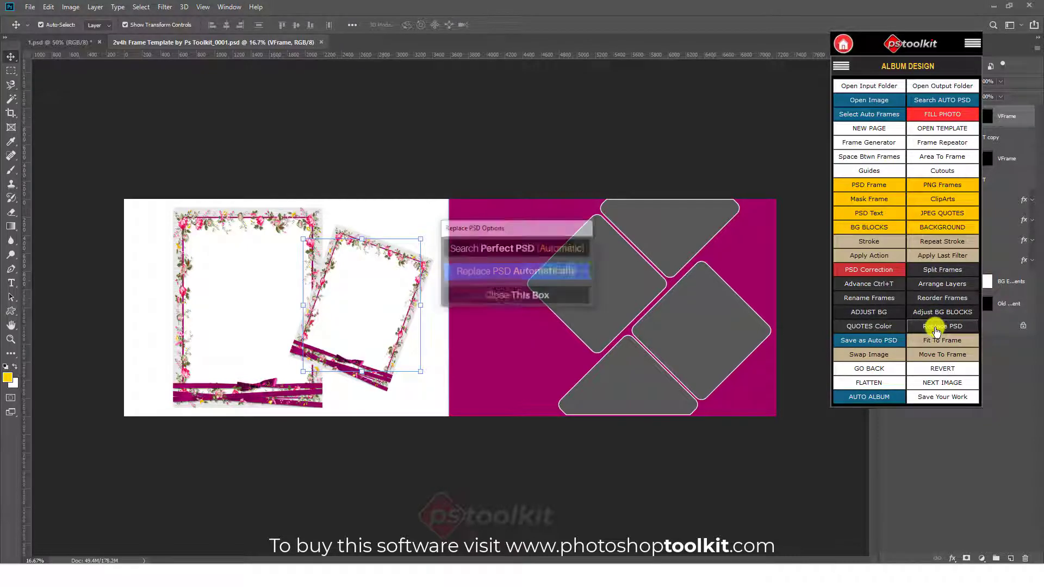
{"action": "left_click", "coordinate": [513, 273]}
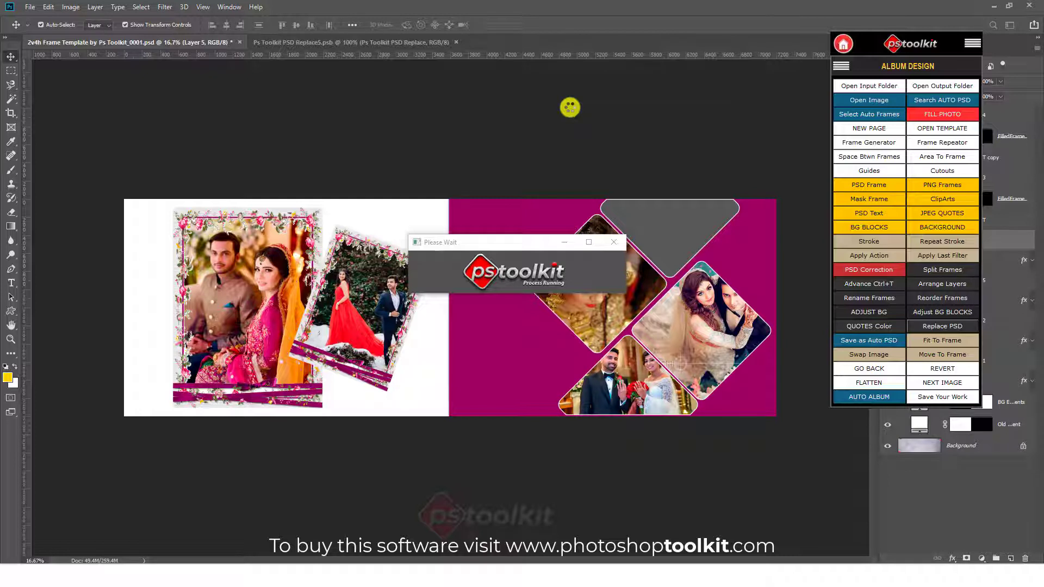
{"action": "left_click", "coordinate": [438, 113]}
{"action": "left_click", "coordinate": [361, 270]}
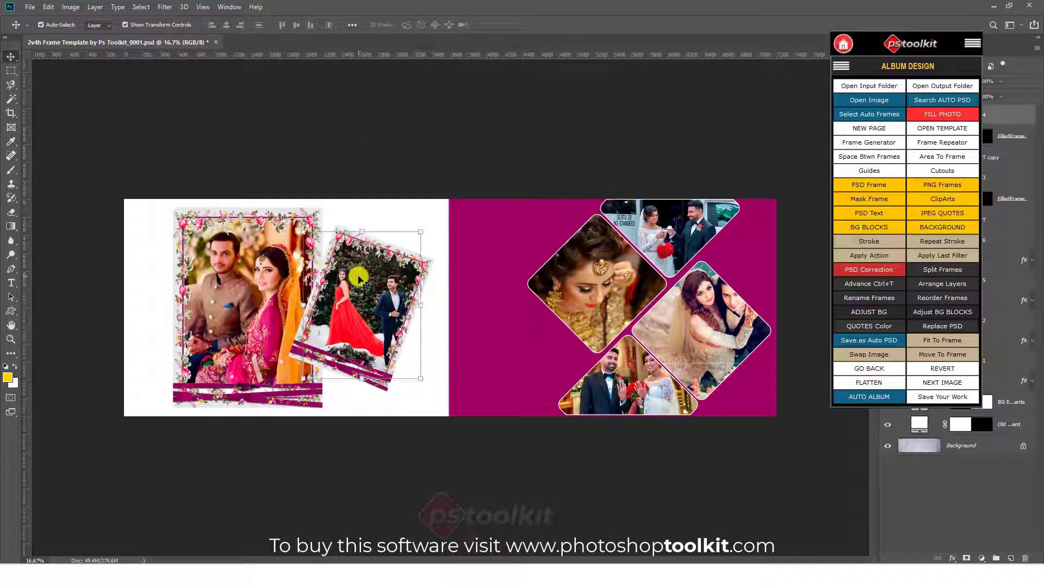
{"action": "left_click", "coordinate": [233, 267]}
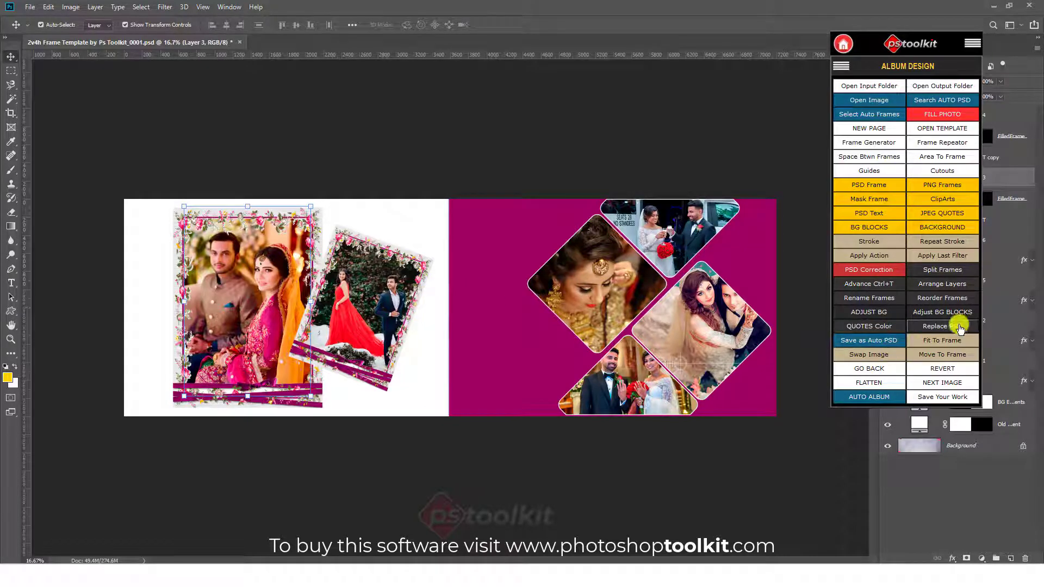
- Find another matching PSD, open 2v4h Frame Template by Ps Toolkit_0001 (3).psd, and automatically replace the magenta page with it
{"action": "left_click", "coordinate": [942, 326]}
{"action": "left_click", "coordinate": [498, 246]}
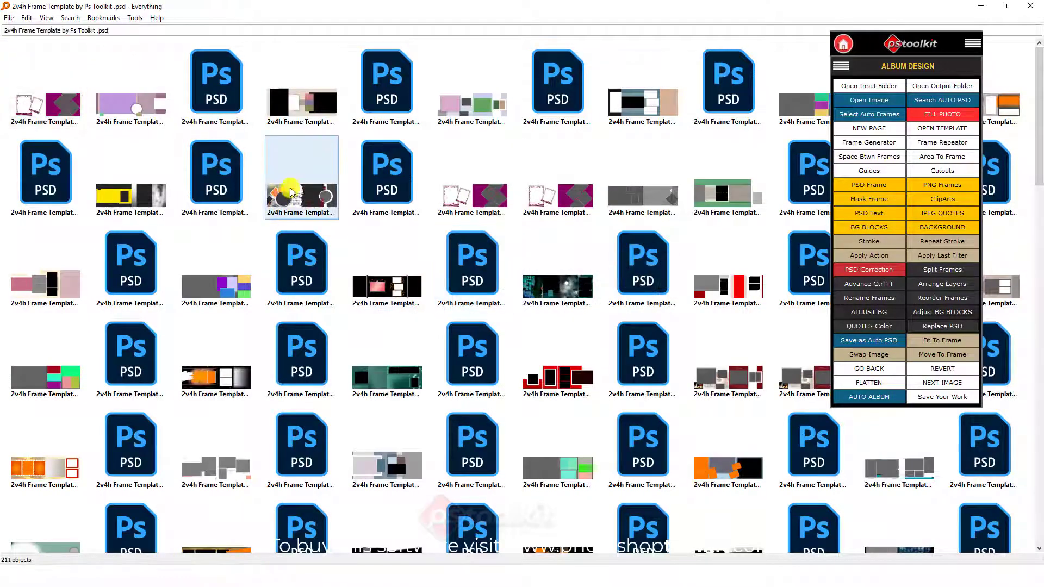
{"action": "double_click", "coordinate": [300, 97]}
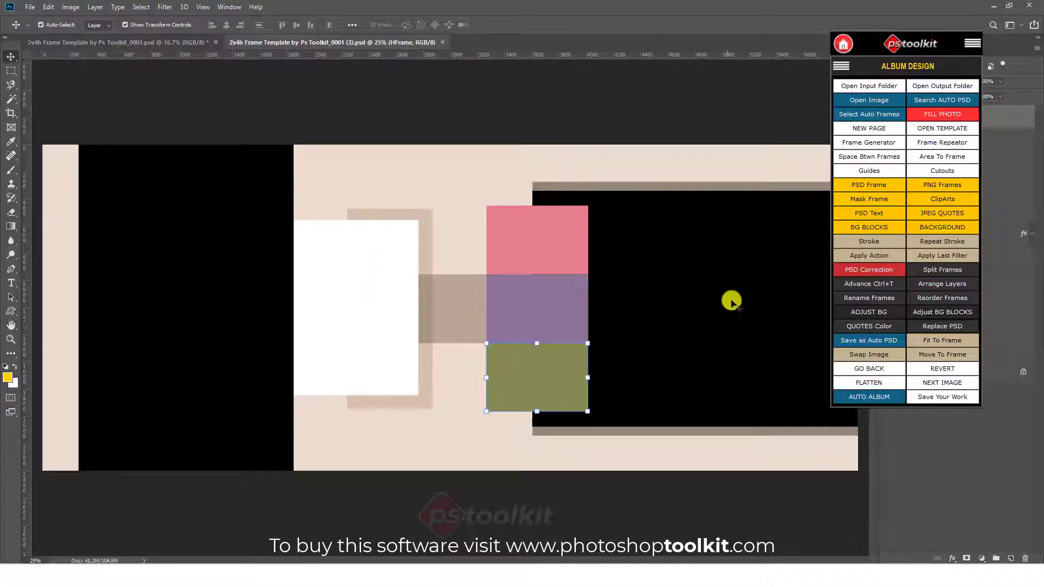
{"action": "left_click", "coordinate": [942, 328]}
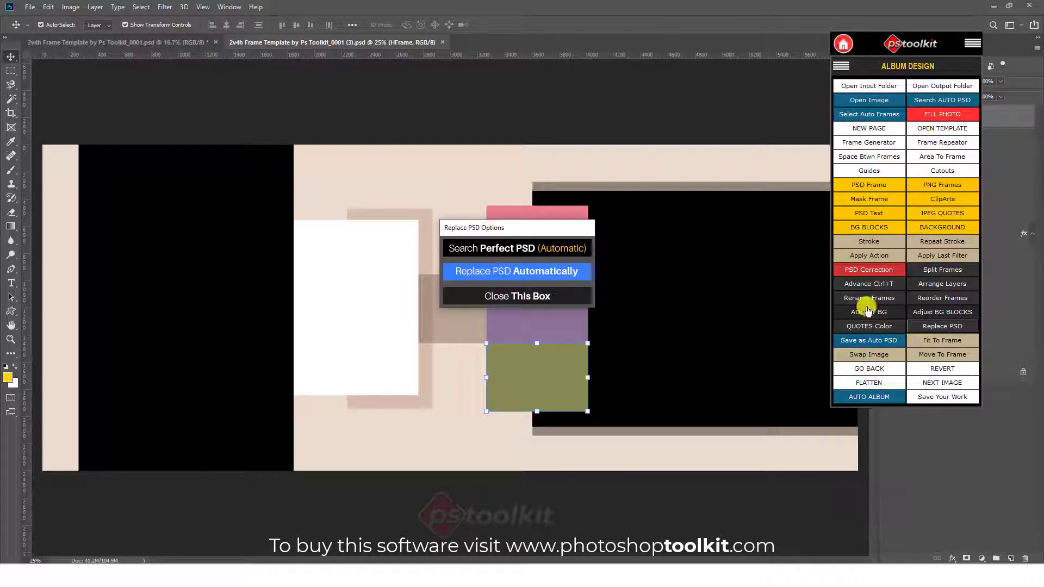
{"action": "left_click", "coordinate": [487, 272]}
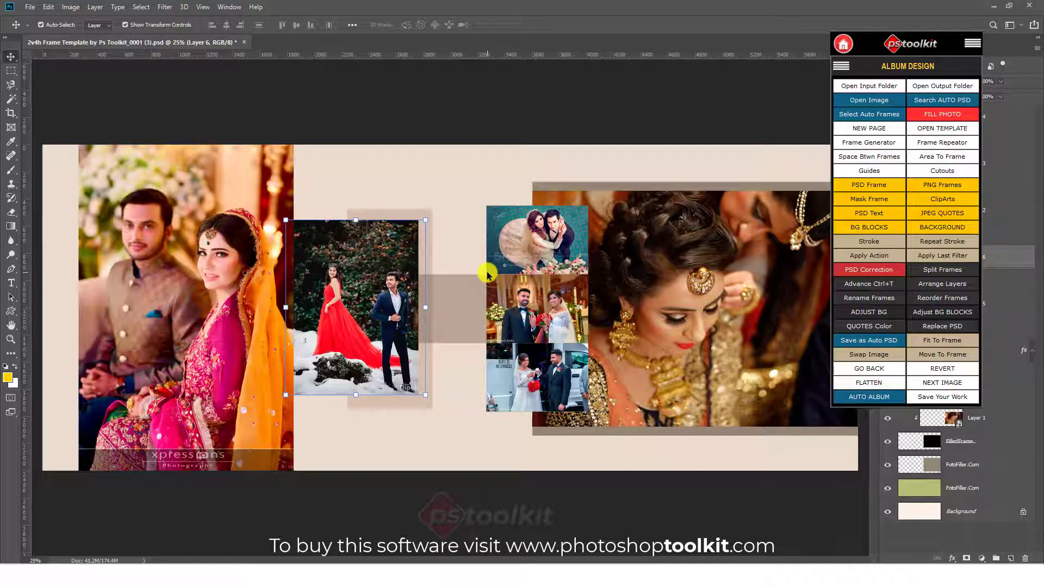
- Find a third matching PSD, open 2v4h Frame Template by Ps Toolkit_0002-(36 inx12 in) (2).psd, and automatically replace the beige page with it
{"action": "left_click", "coordinate": [942, 326]}
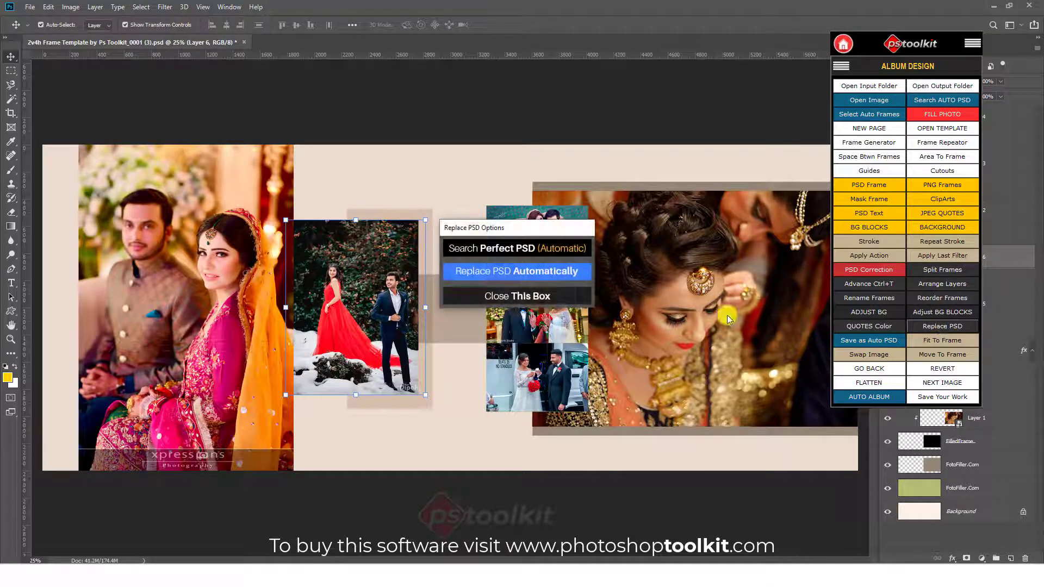
{"action": "left_click", "coordinate": [499, 250]}
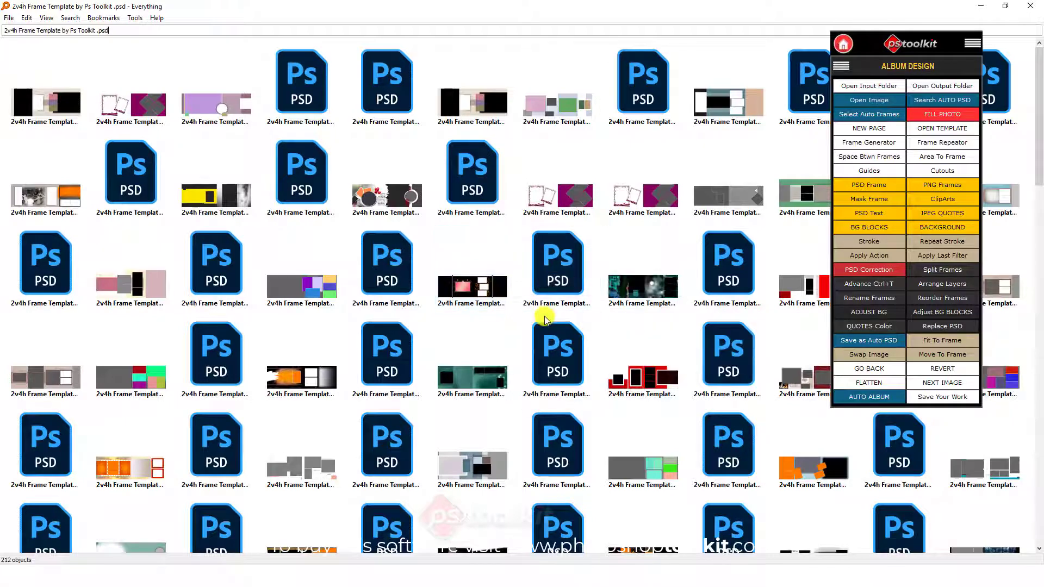
{"action": "left_click", "coordinate": [465, 294]}
{"action": "double_click", "coordinate": [465, 293]}
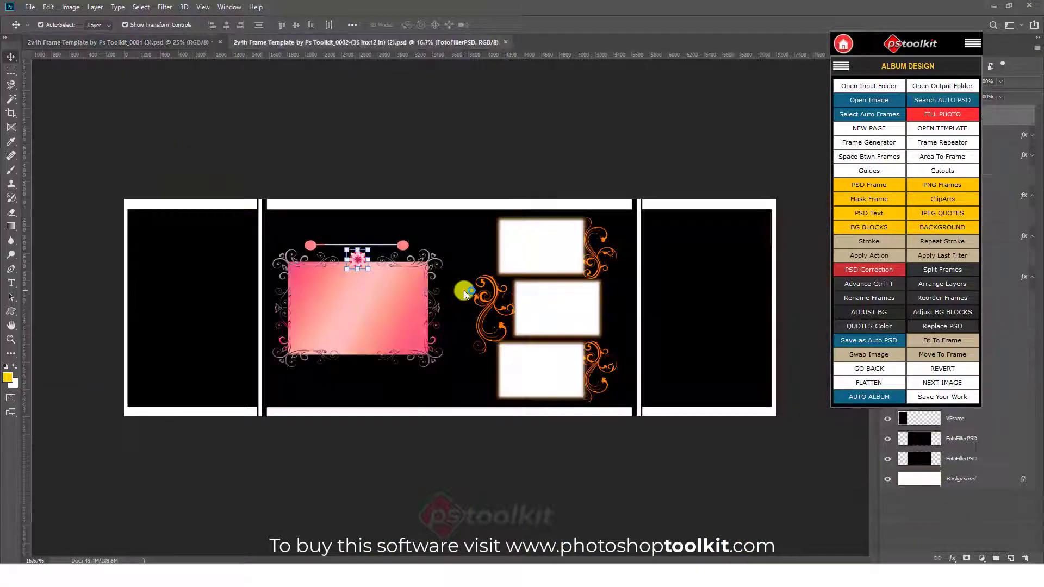
{"action": "left_click", "coordinate": [942, 328]}
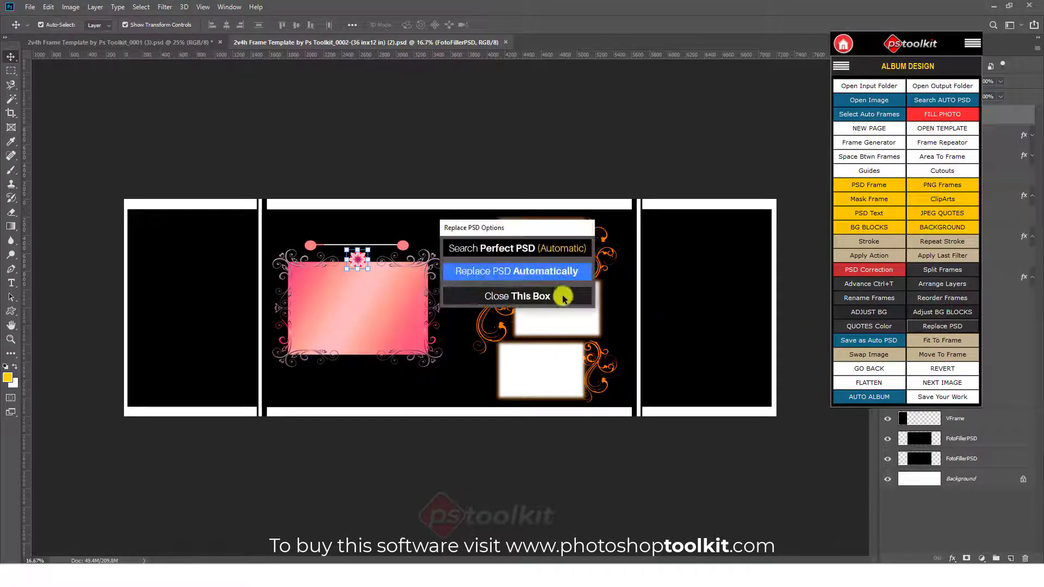
{"action": "left_click", "coordinate": [524, 272]}
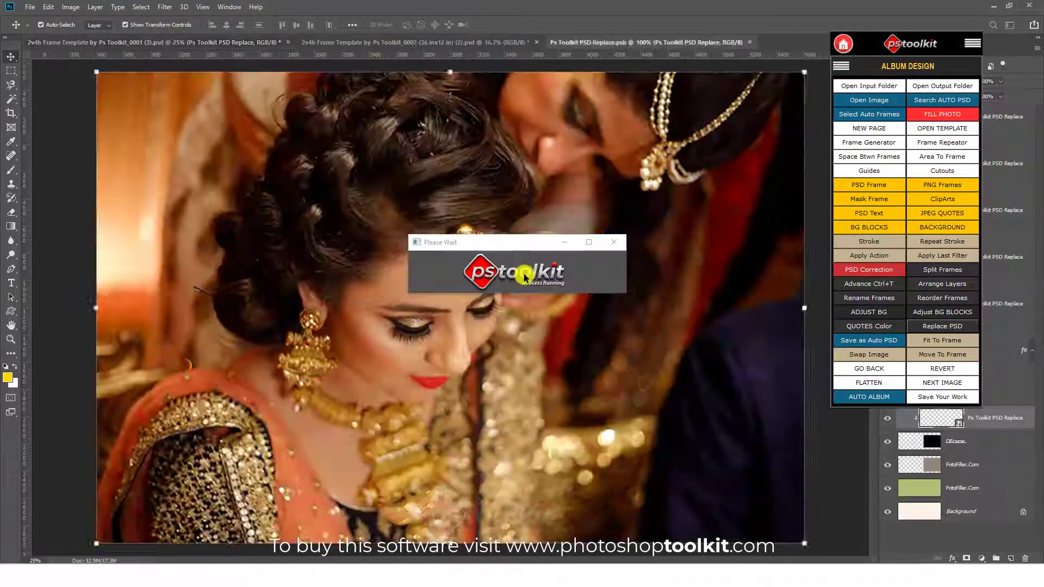